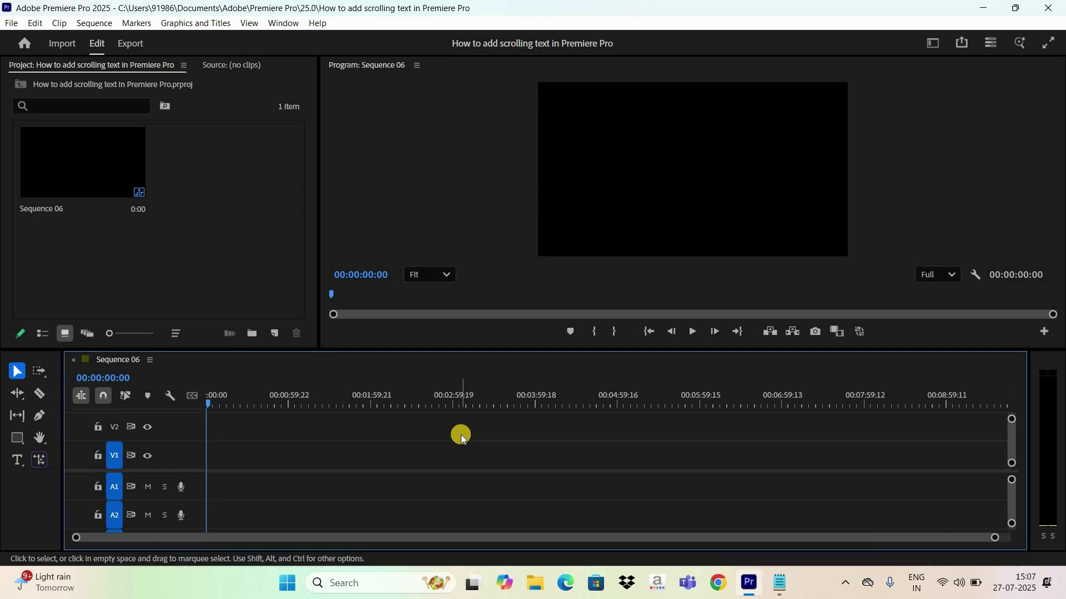
# - Paste the copied names list (Ethan, Priya, Mateo…) as a new text layer in the Program monitor
pyautogui.click(15, 463)
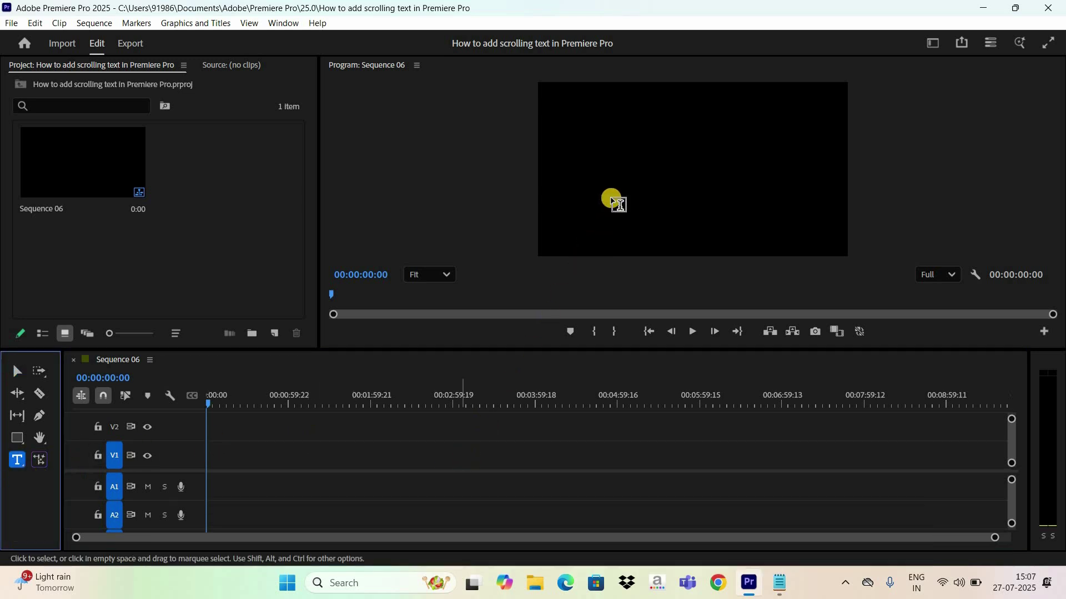
pyautogui.click(627, 155)
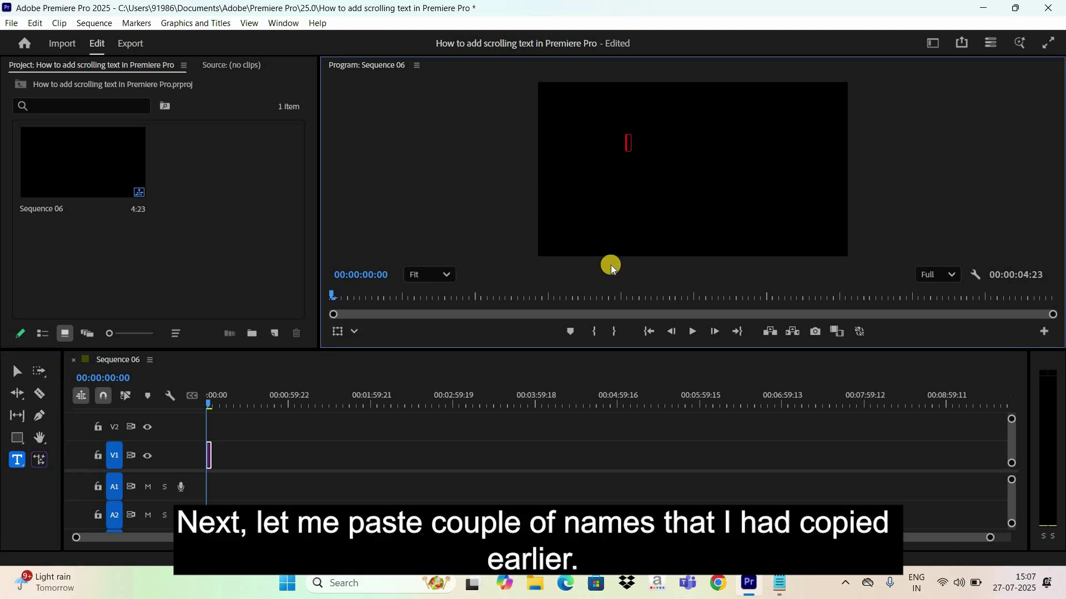
pyautogui.hotkey('ctrl', 'v')
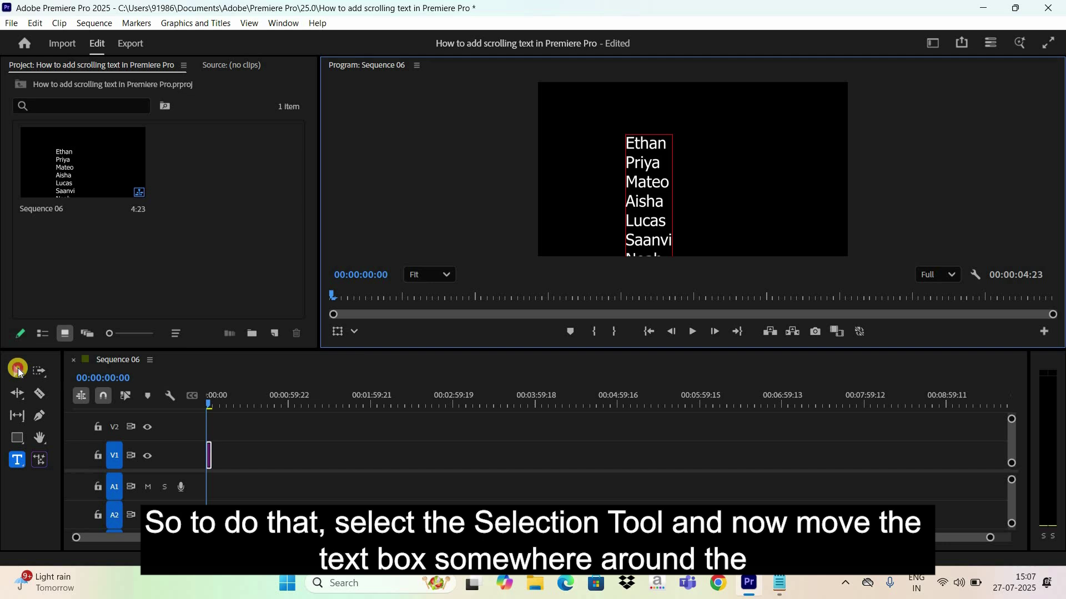
# - Move the names text box up and right, then scale it larger so Ethan through Lucas fill the frame
pyautogui.click(18, 371)
pyautogui.press('v')
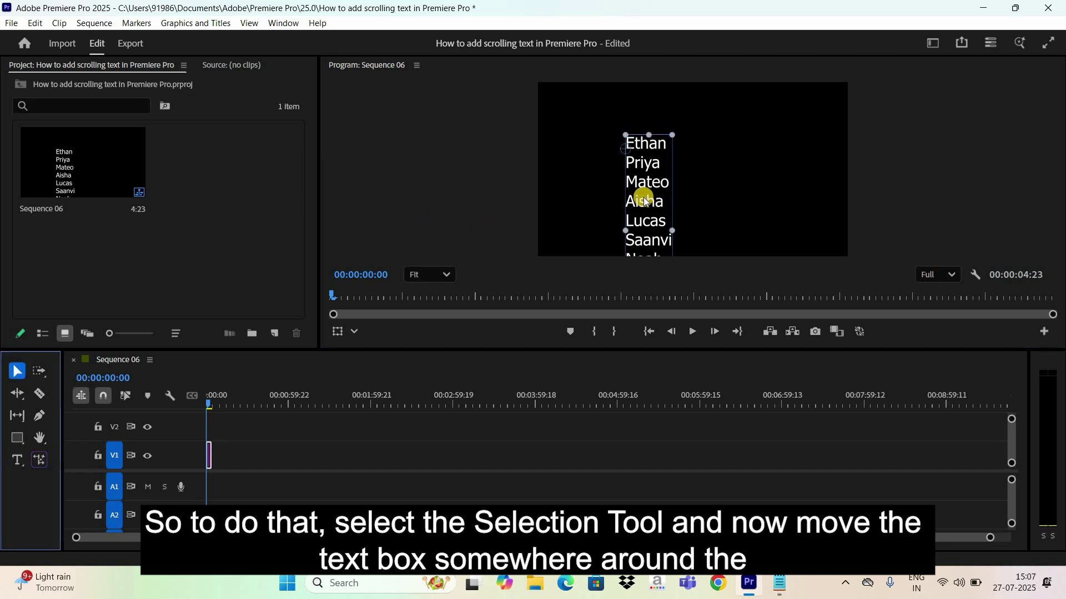
pyautogui.moveTo(644, 200); pyautogui.dragTo(674, 148)
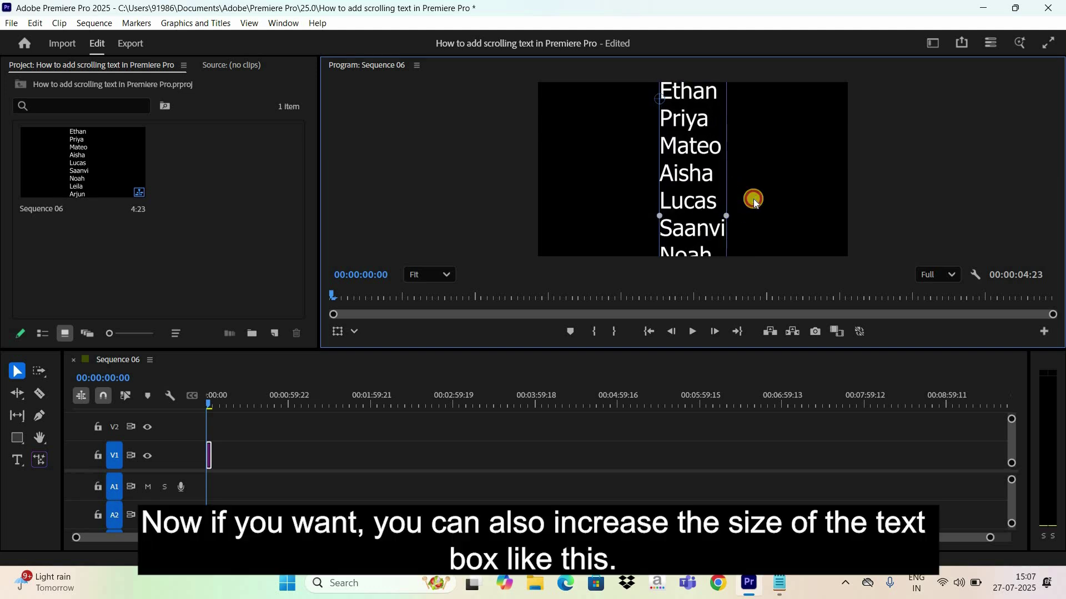
pyautogui.moveTo(742, 197); pyautogui.dragTo(753, 199)
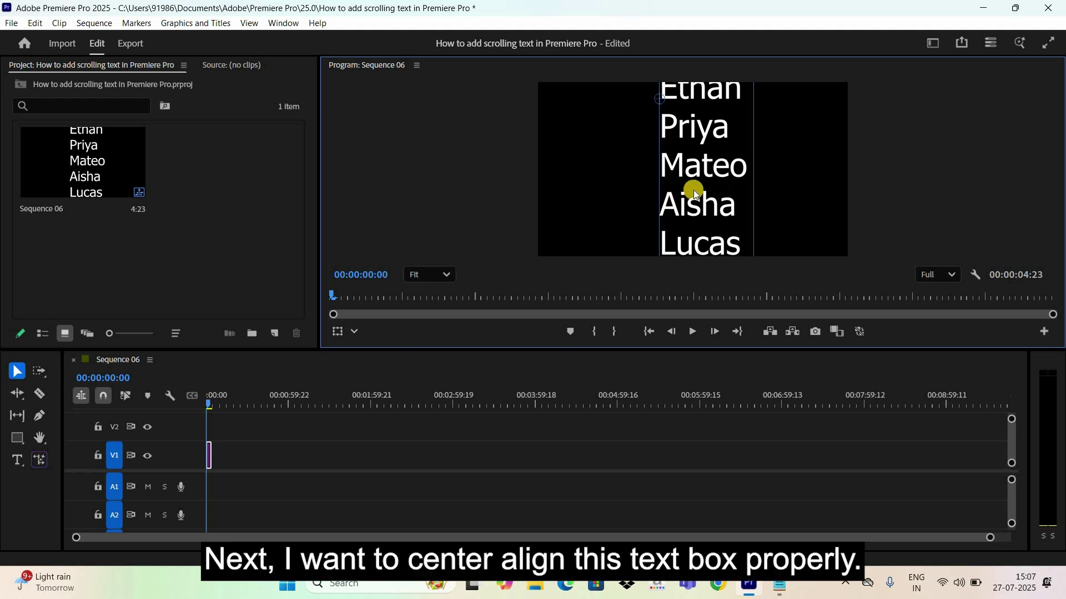
# - In the Properties panel, align the name list to horizontal centre and to the frame's top
pyautogui.click(275, 27)
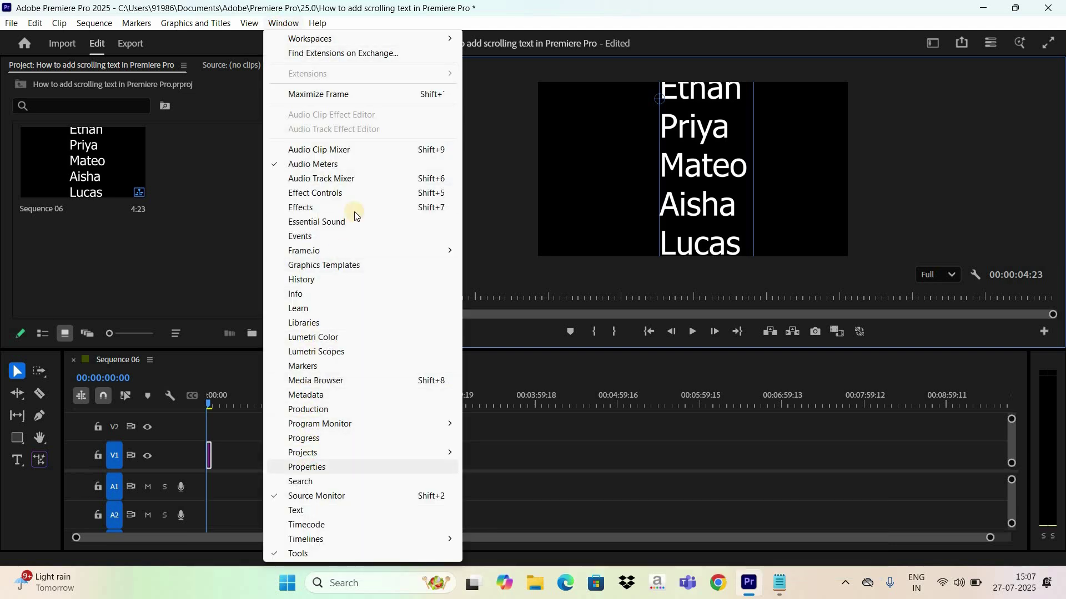
pyautogui.press('Return')
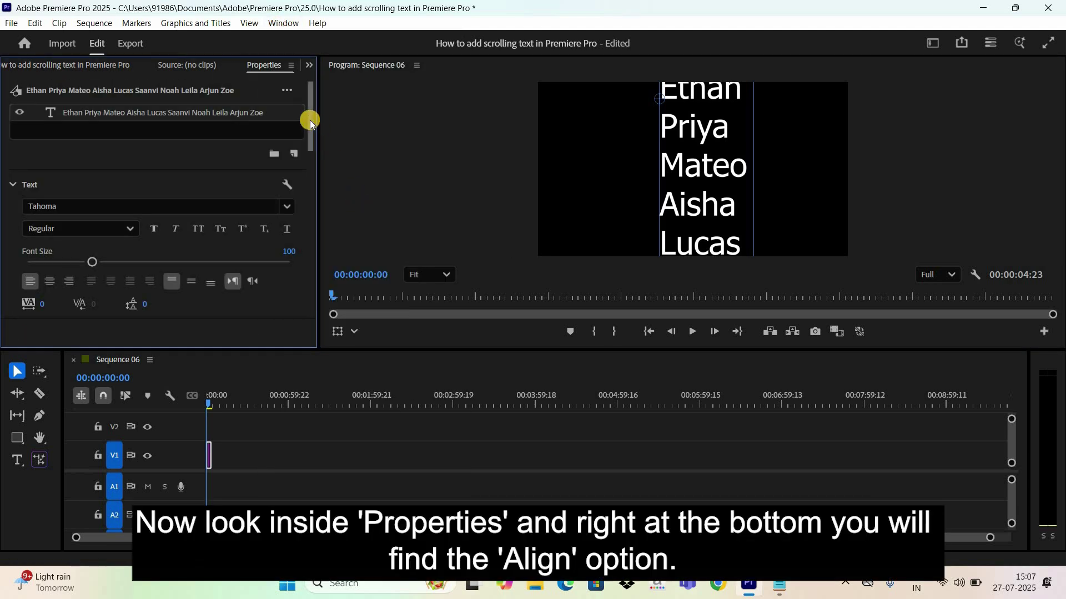
pyautogui.click(308, 264)
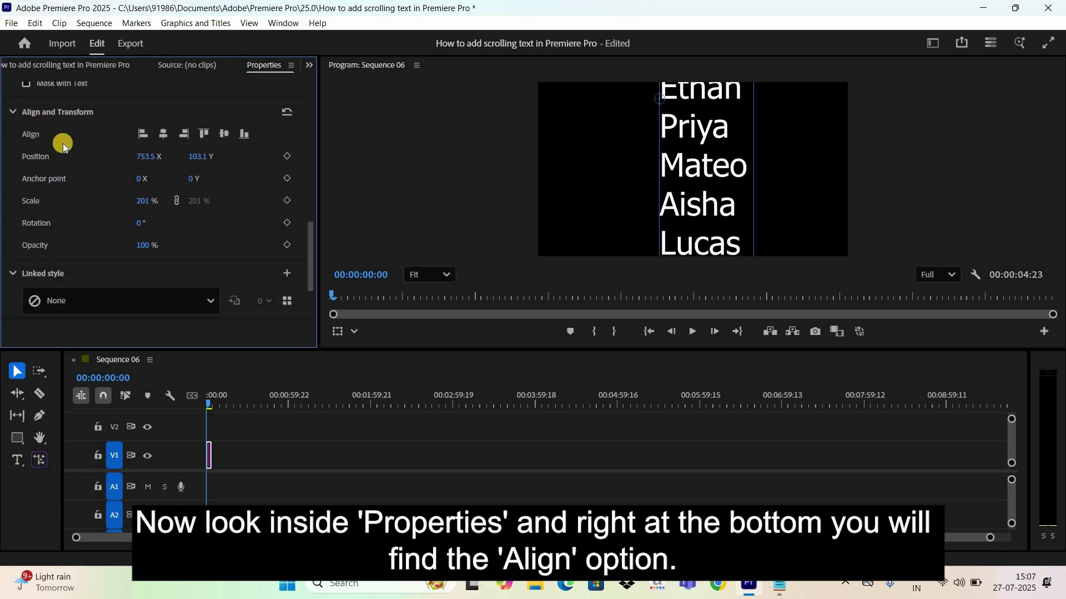
pyautogui.click(161, 135)
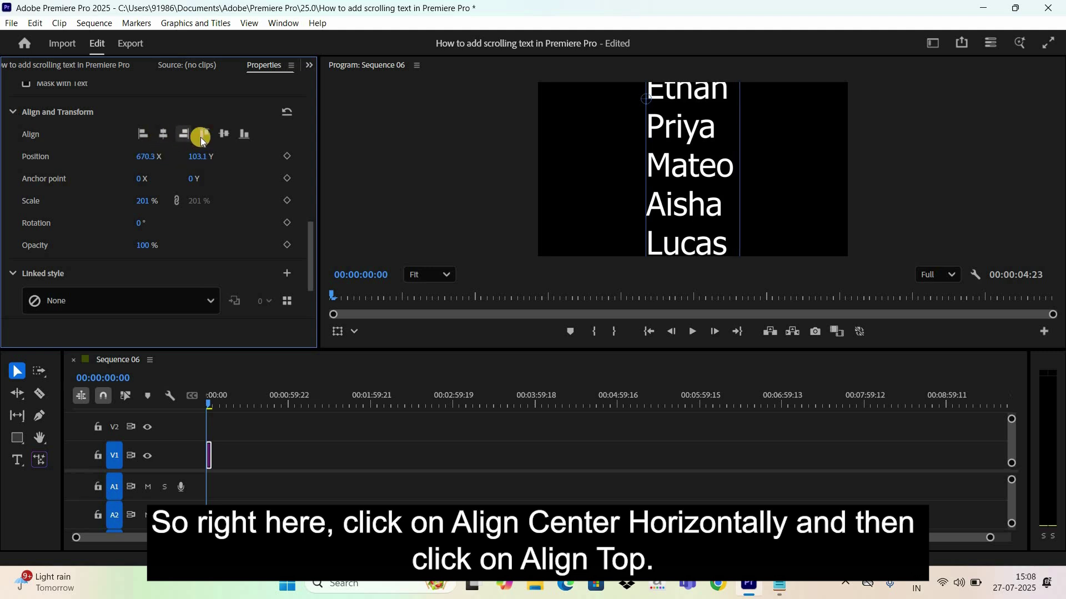
pyautogui.click(204, 135)
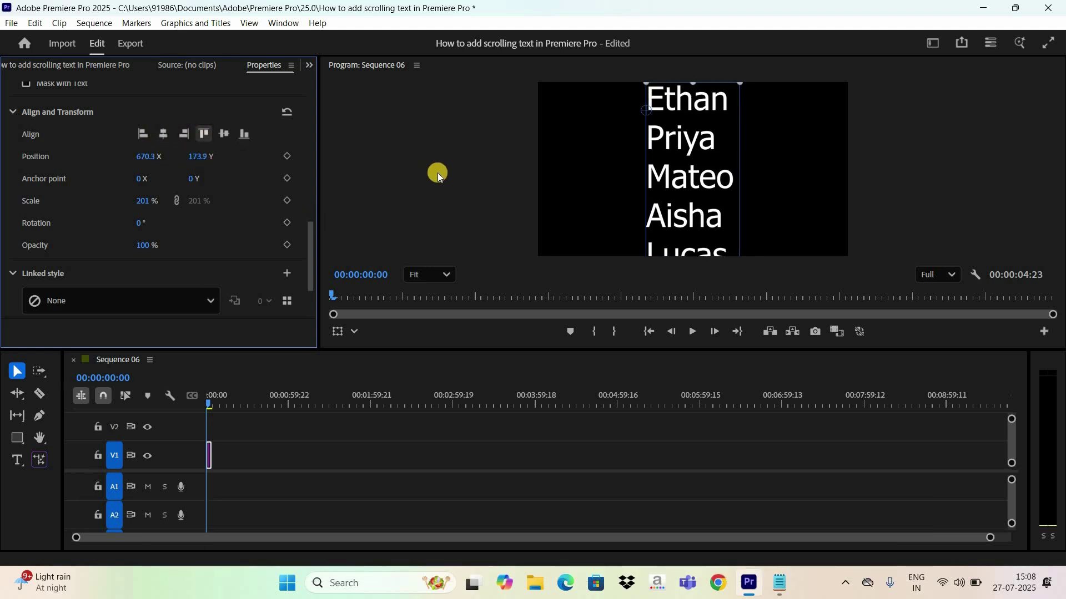
# - Enable Roll under Responsive Design – Time for the names title clip
pyautogui.click(235, 423)
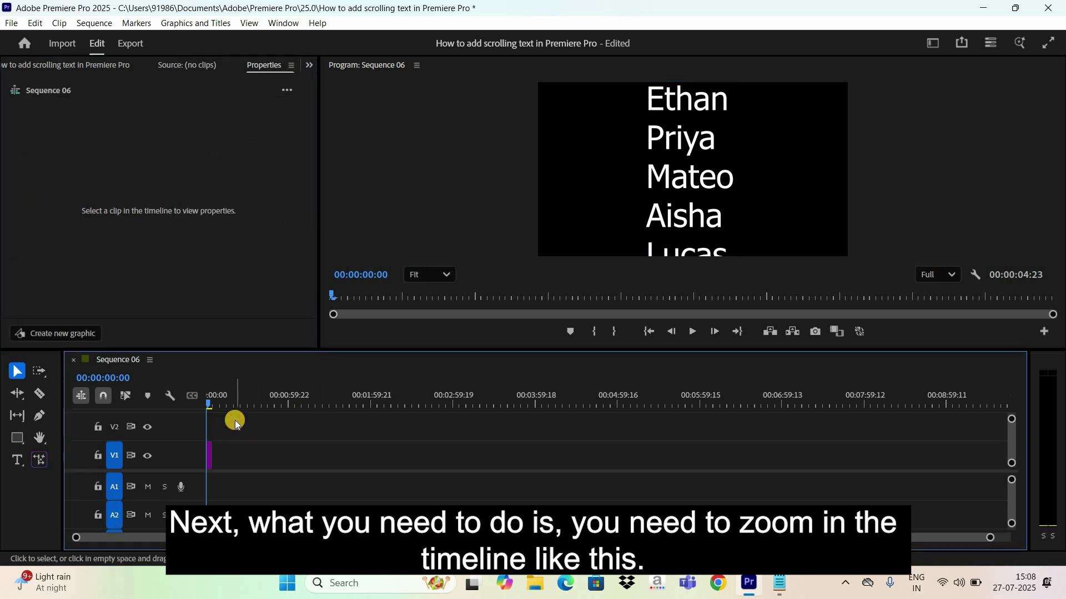
pyautogui.press('=')
pyautogui.press('=')
pyautogui.press('=')
pyautogui.press('=')
pyautogui.press('=')
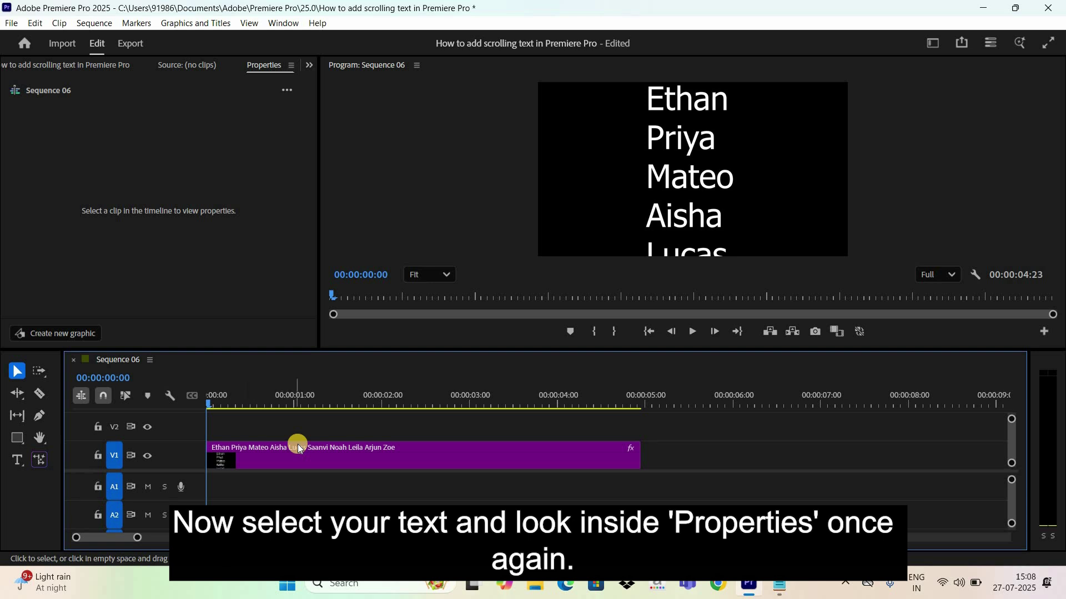
pyautogui.click(297, 447)
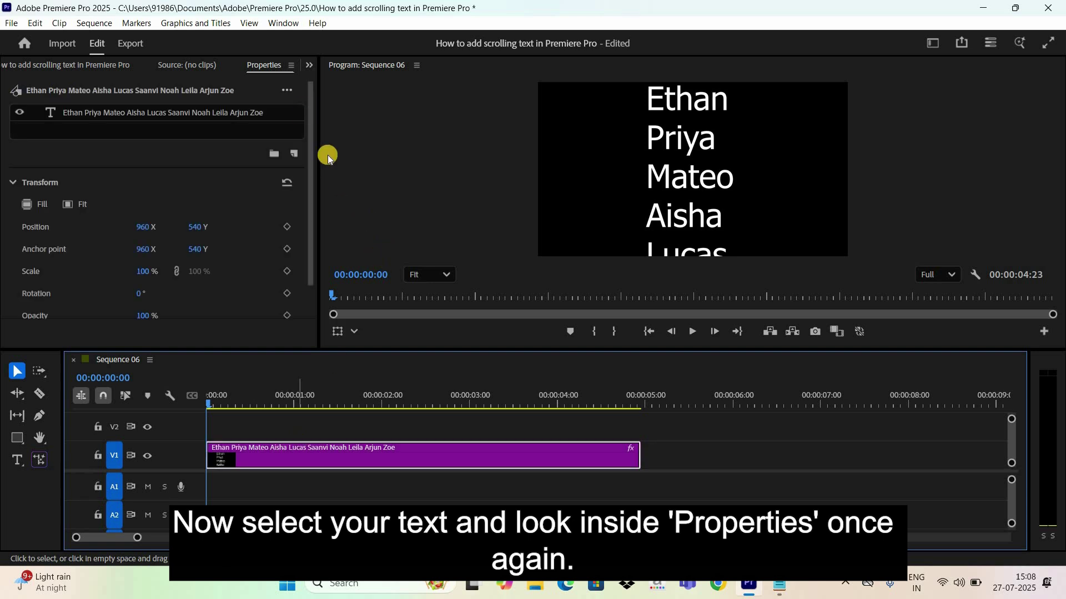
pyautogui.click(312, 128)
pyautogui.scroll(-2, 309, 198)
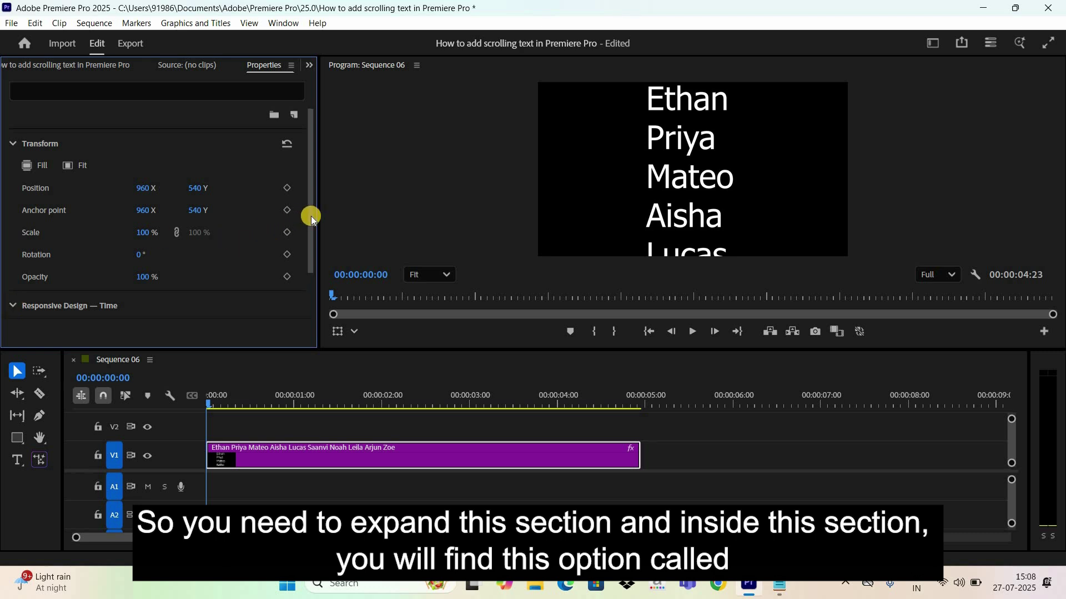
pyautogui.click(312, 281)
pyautogui.scroll(-2, 241, 301)
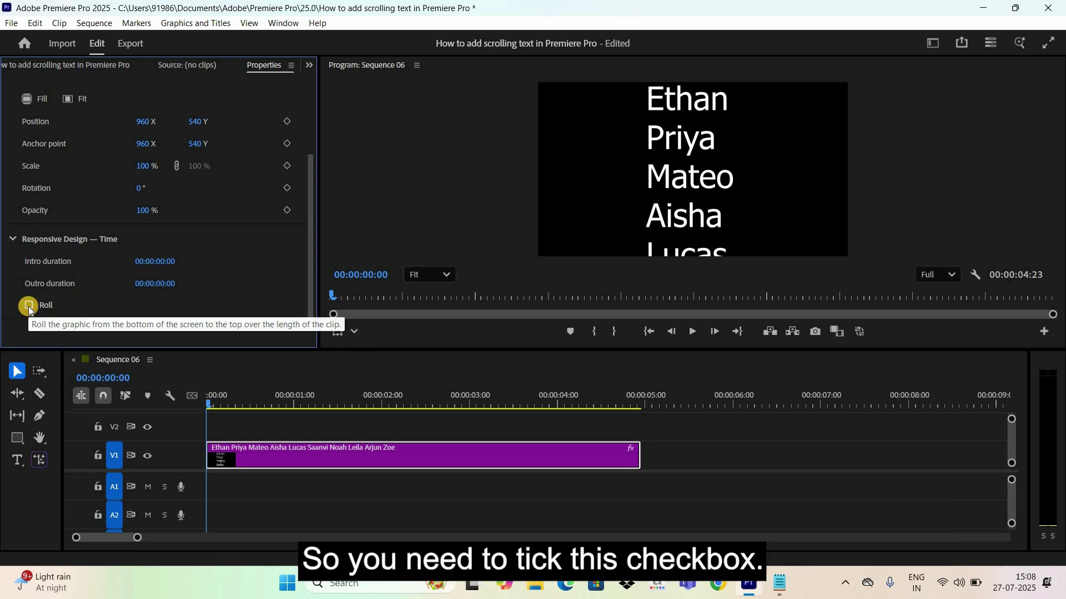
# - Play the sequence from the start and stop partway while Noah to Zoe are visible
pyautogui.click(692, 332)
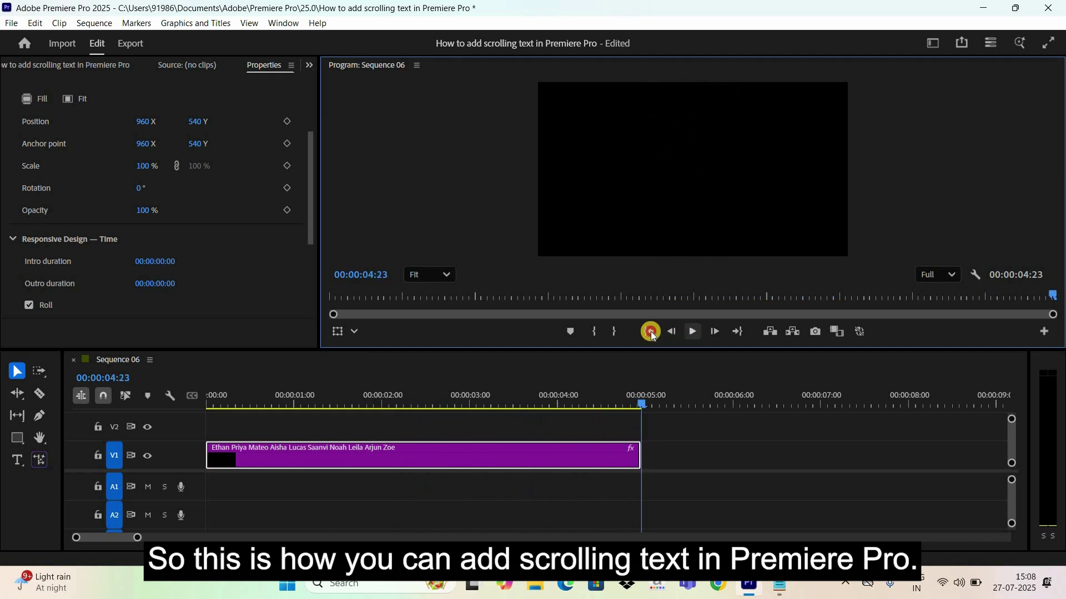
pyautogui.click(688, 335)
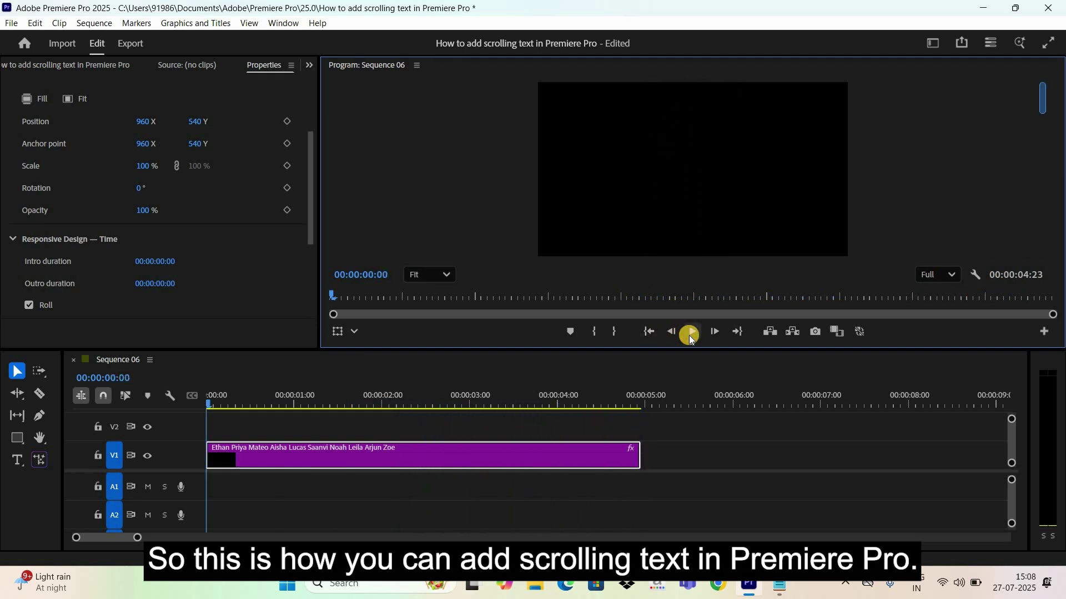
pyautogui.click(688, 335)
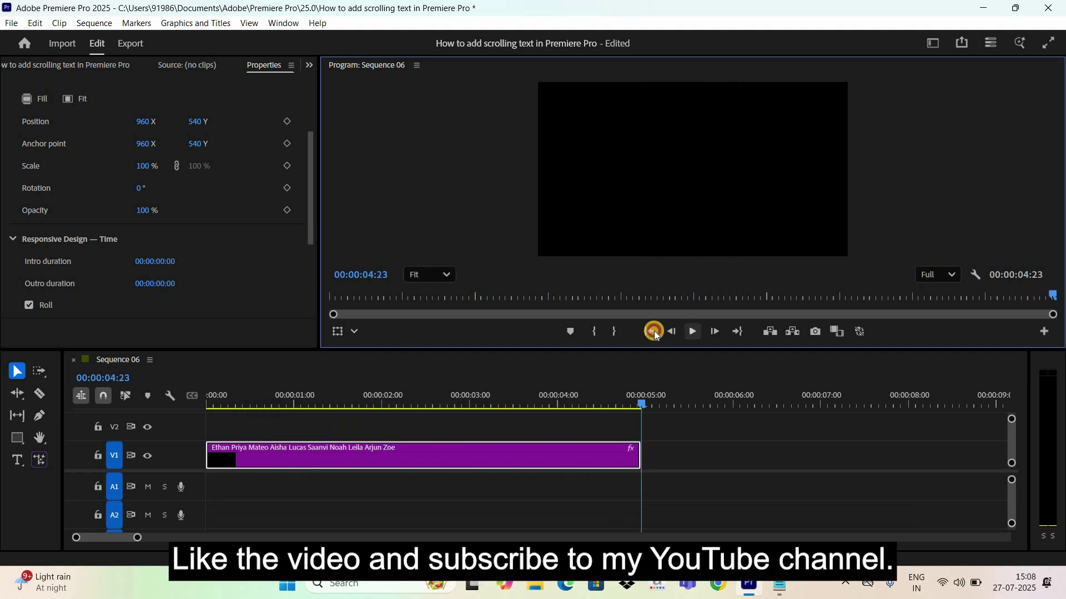
pyautogui.click(654, 330)
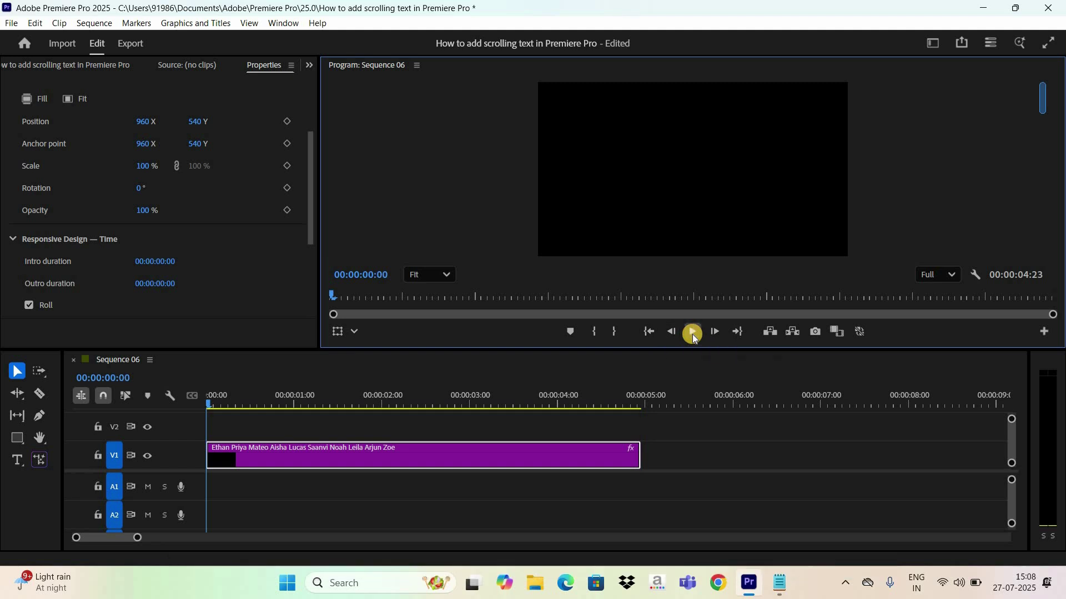
pyautogui.click(691, 332)
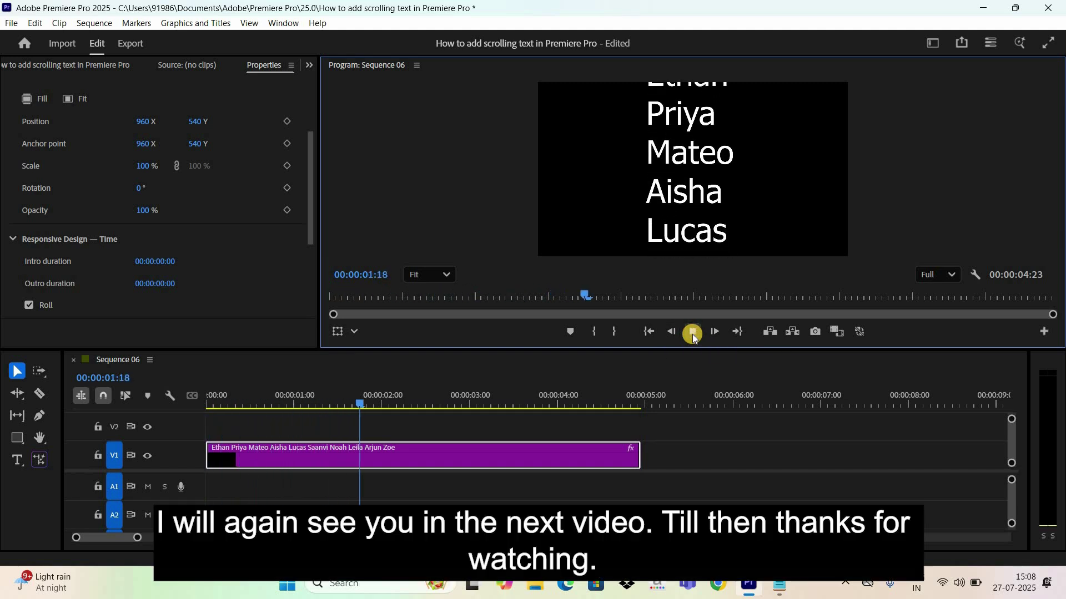
pyautogui.click(692, 332)
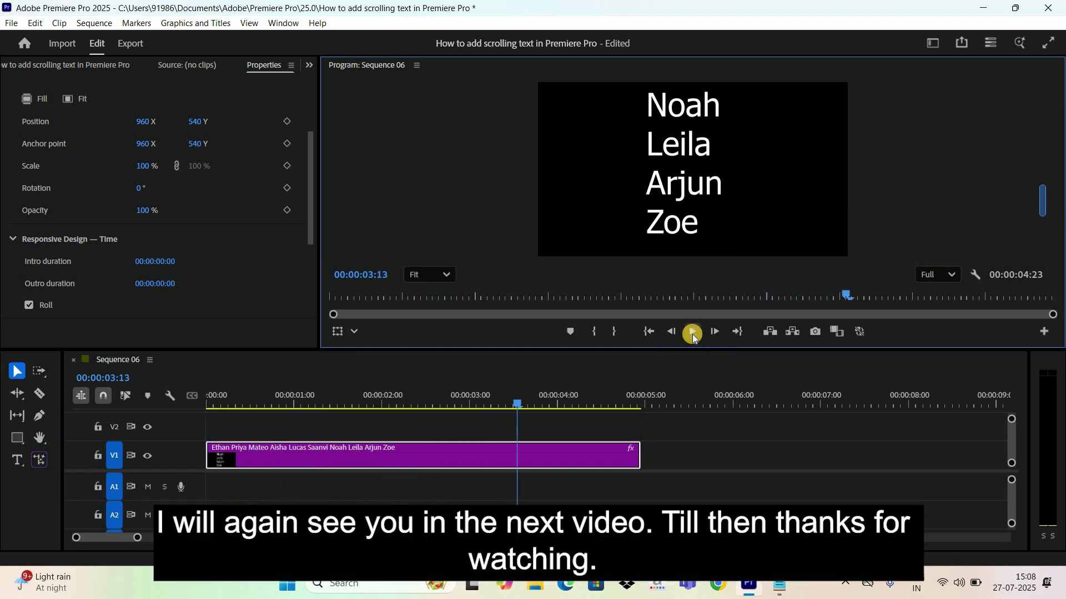